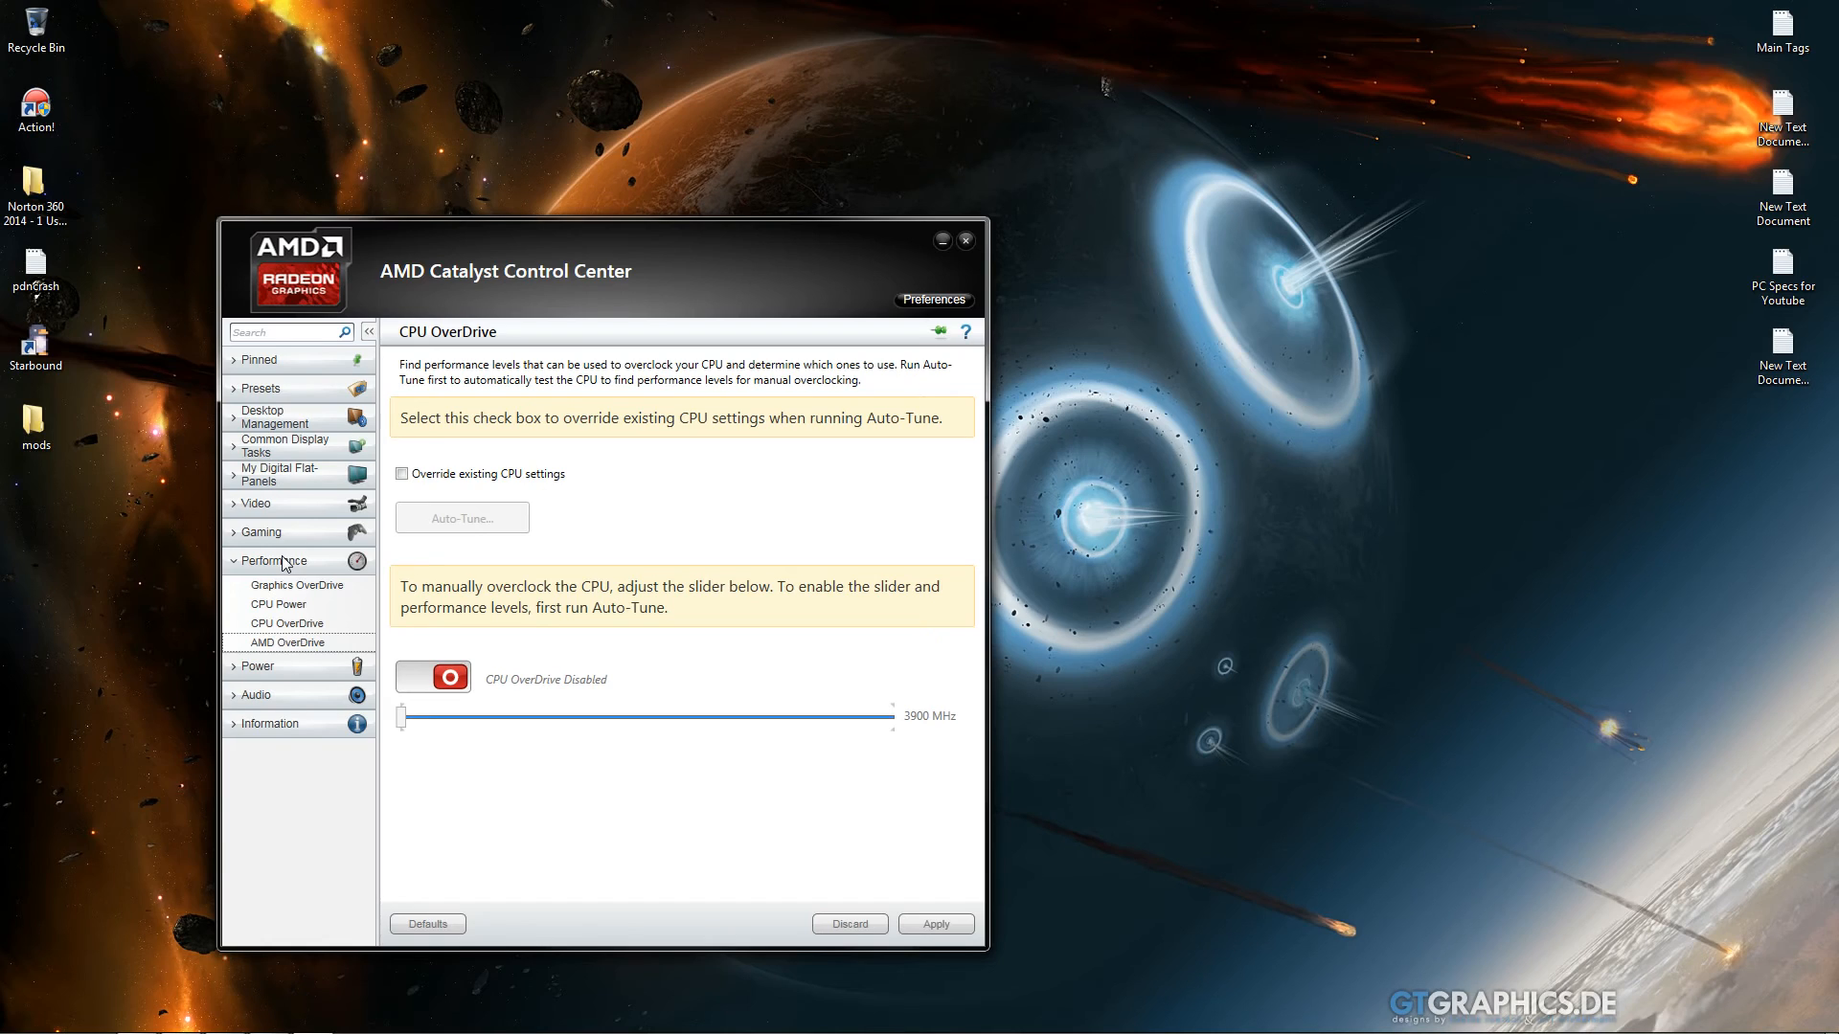
Return to the CPU OverDrive settings and move the control center window up and right.
left_click(286, 643)
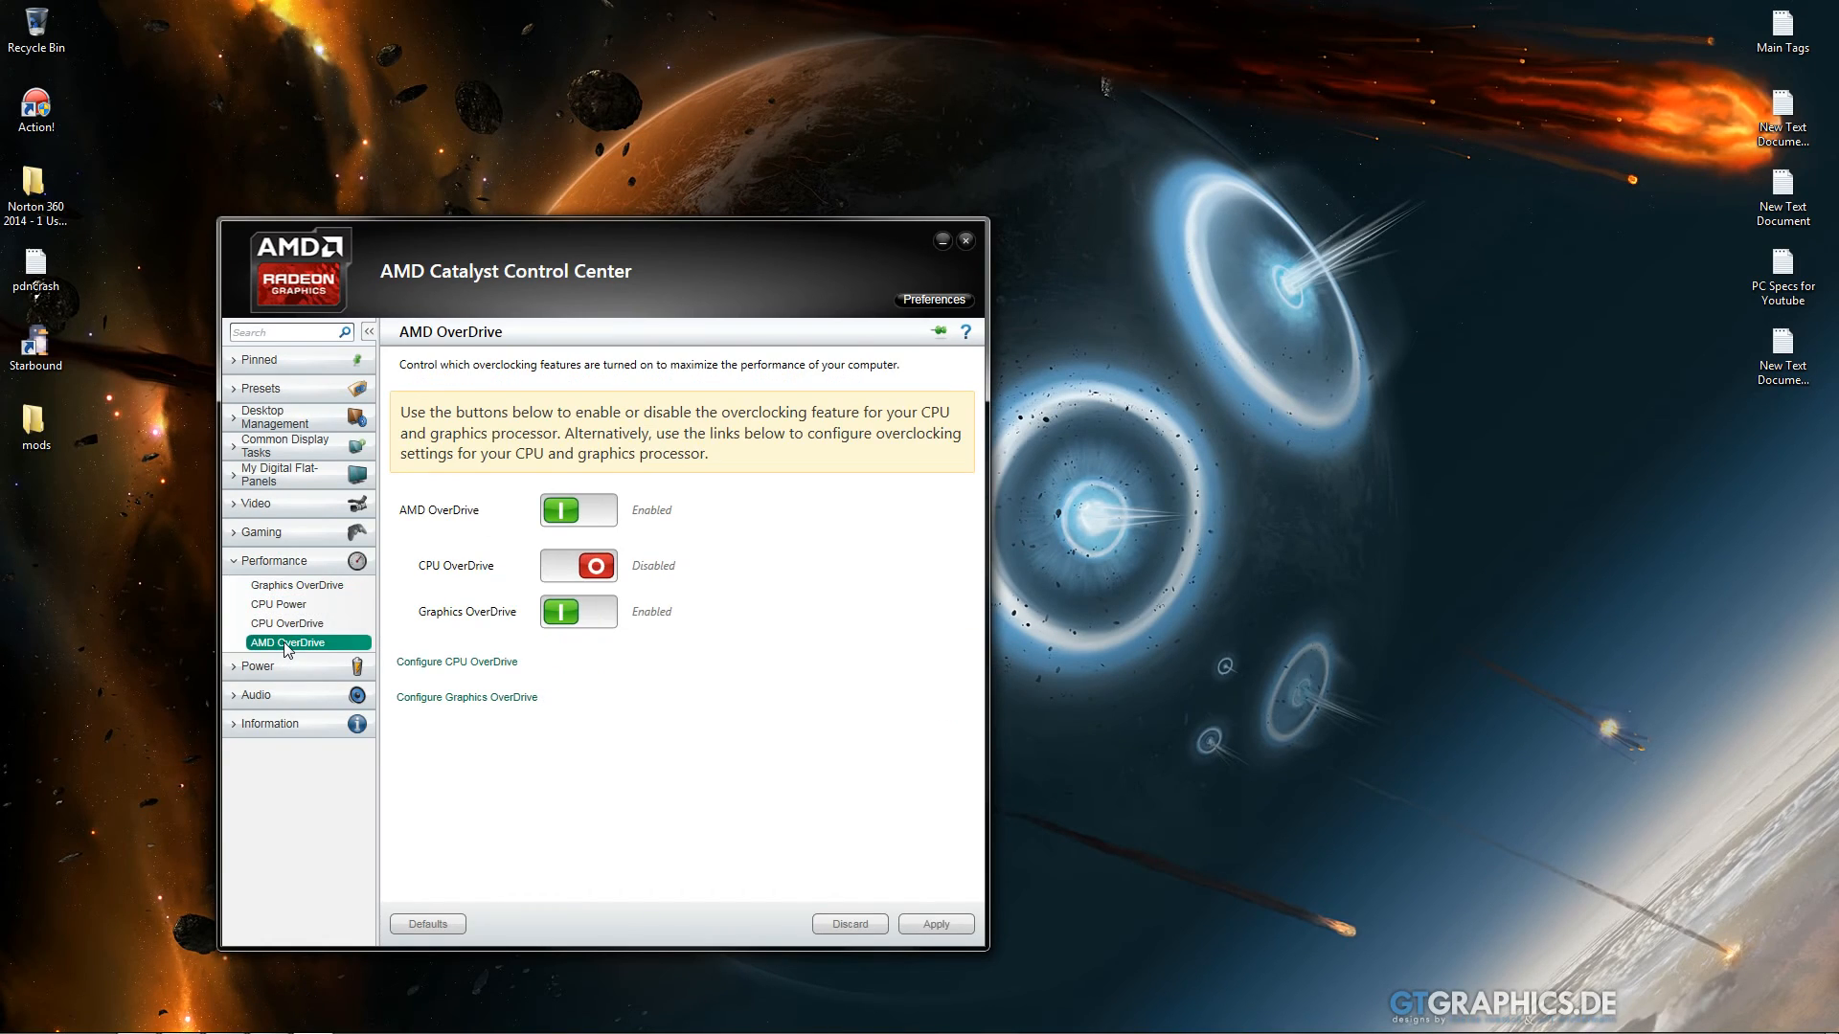
left_click(318, 626)
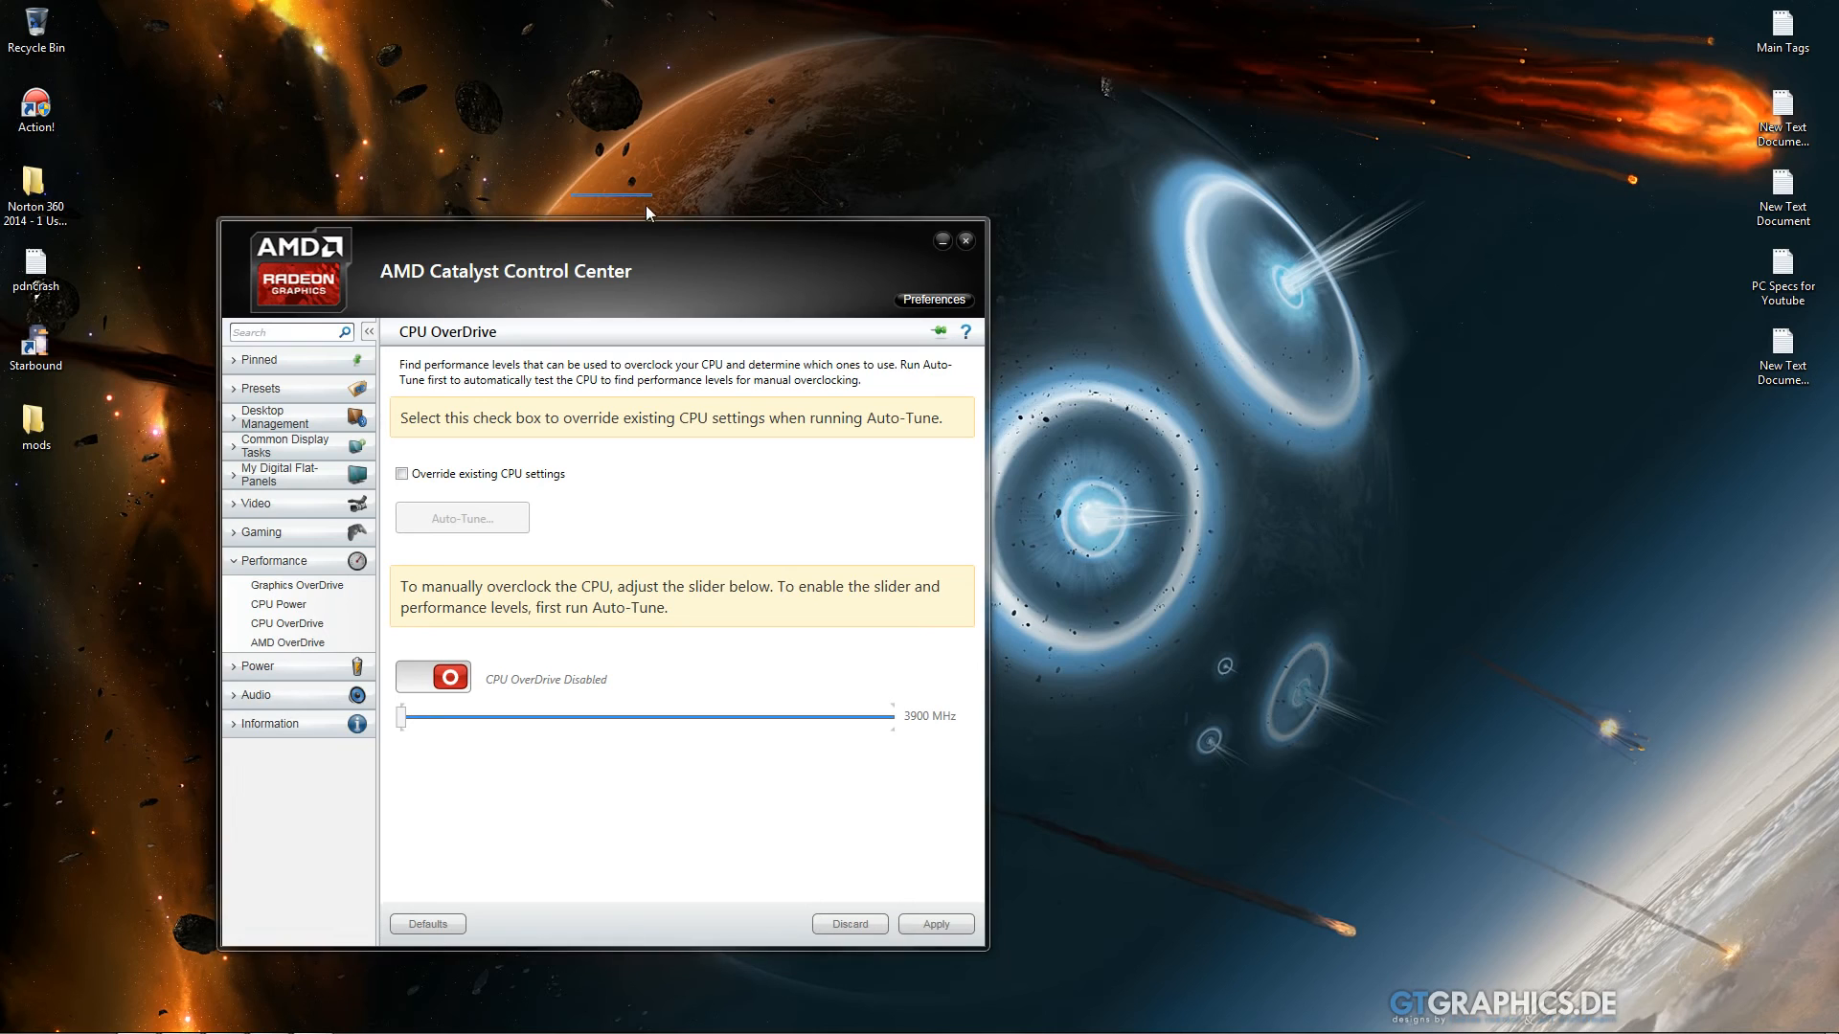
left_click_drag(632, 223, 1185, 122)
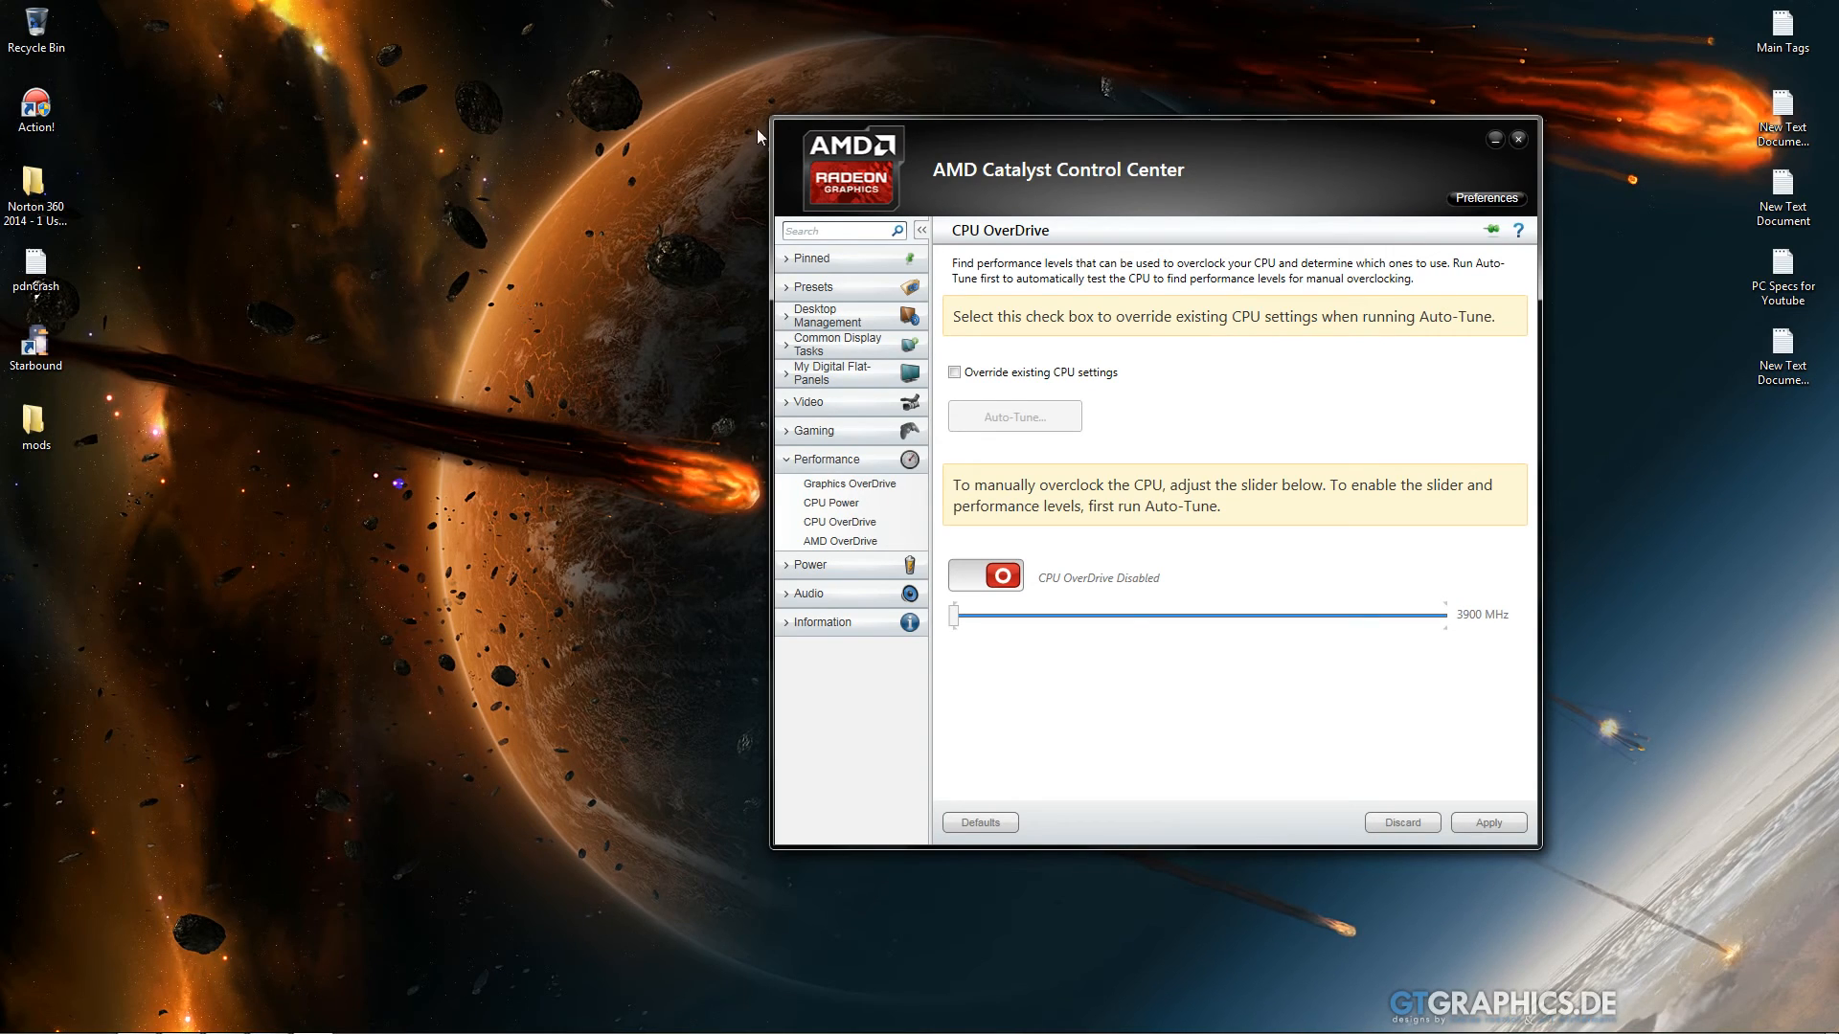
left_click_drag(1149, 199, 1092, 209)
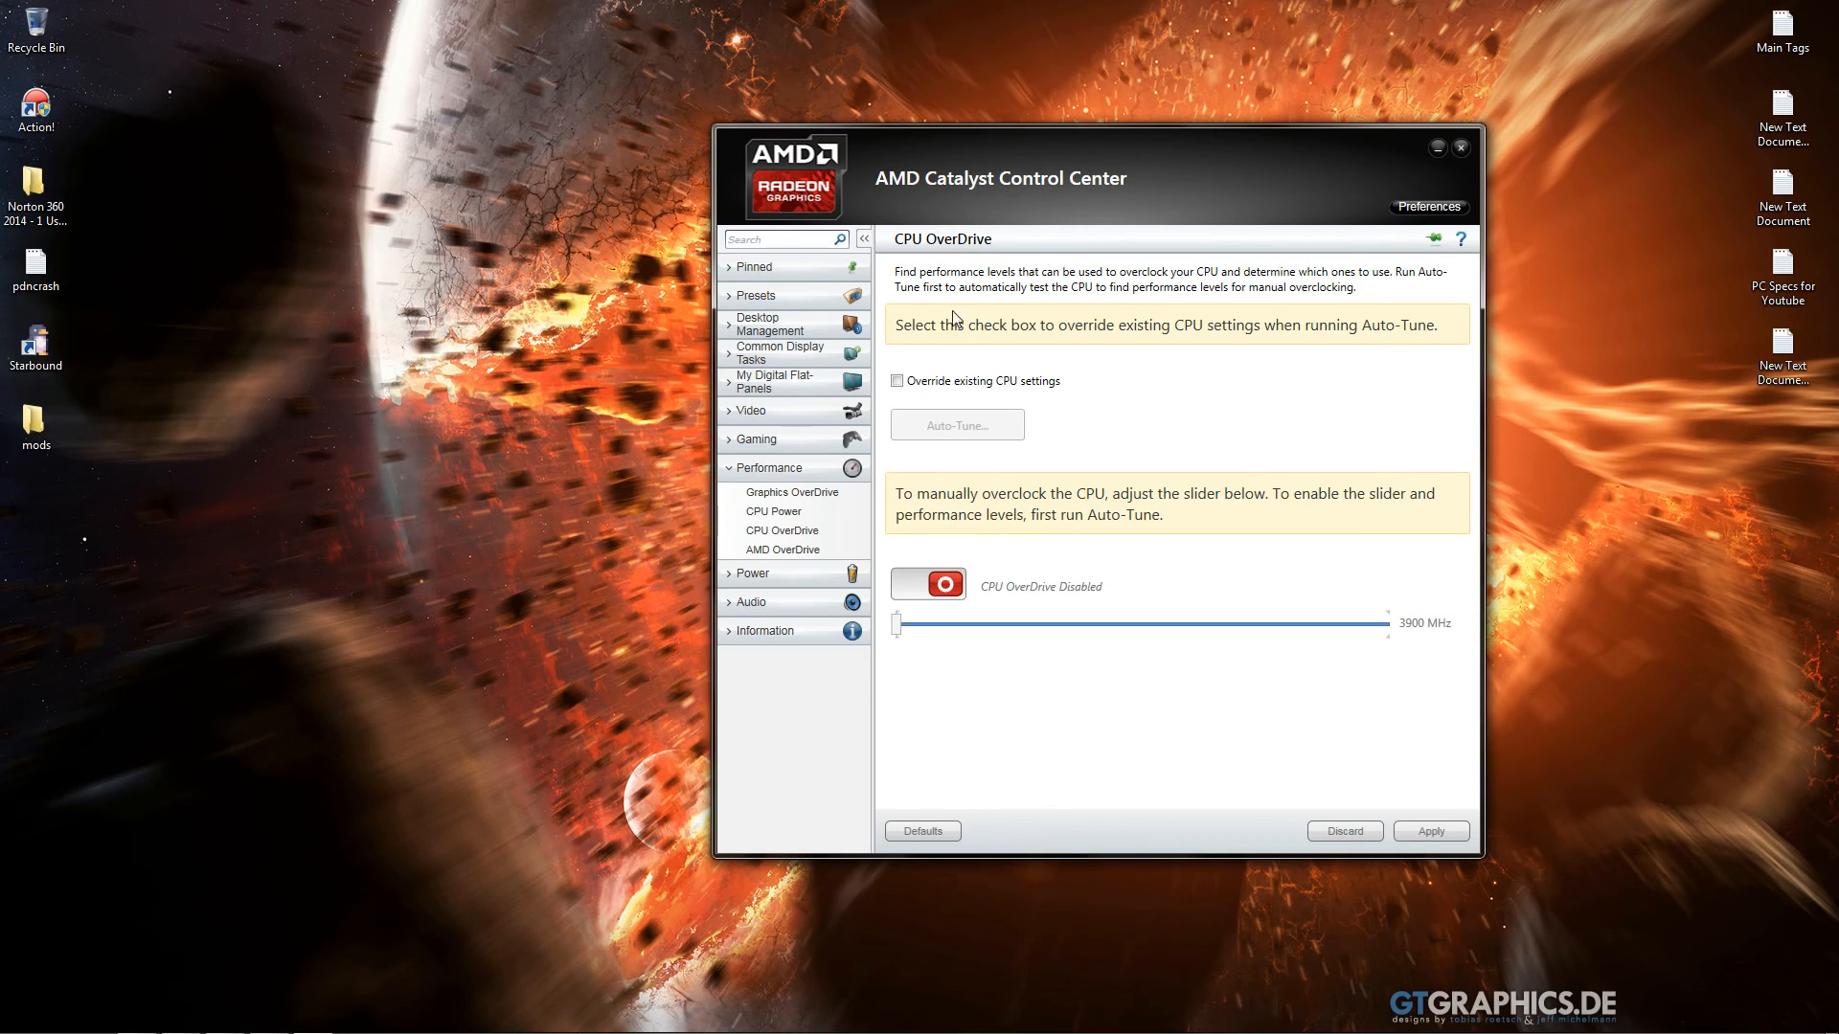
left_click_drag(952, 182, 854, 147)
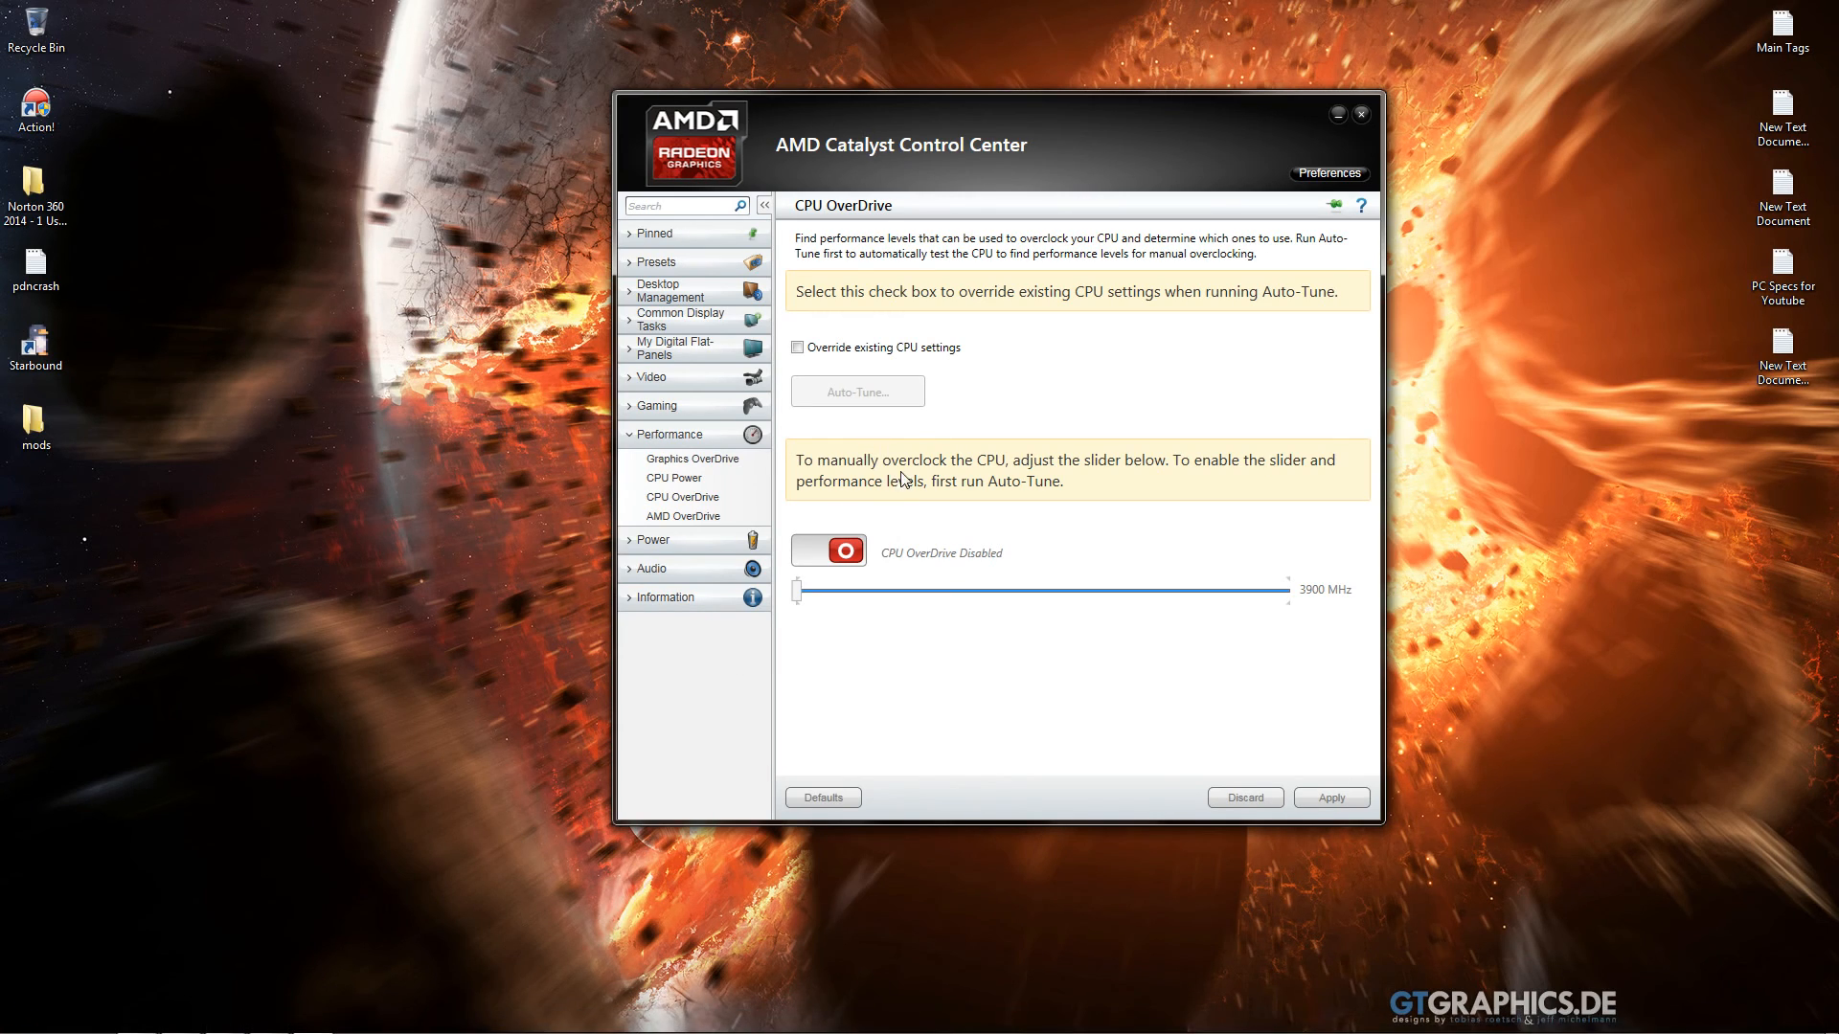
left_click_drag(982, 157, 930, 169)
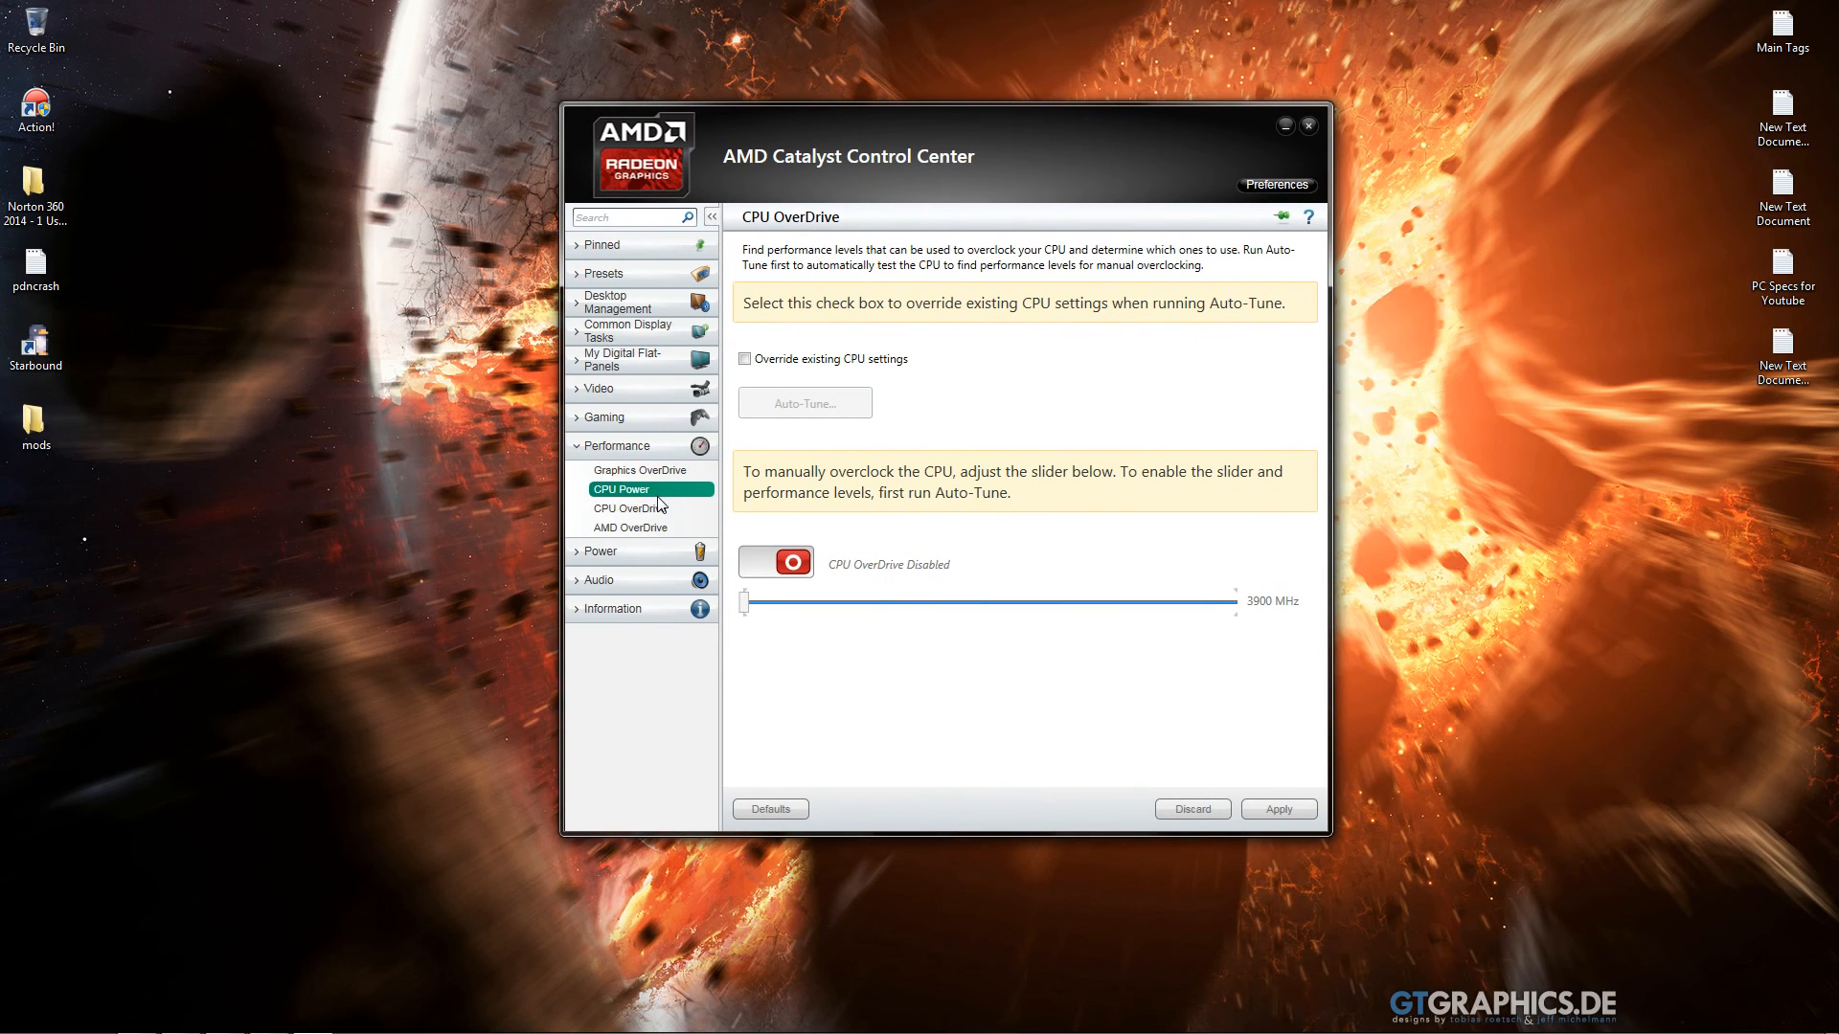
Switch CPU OverDrive to Enabled and drag the CPU clock slider toward 3900 MHz.
left_click(659, 491)
left_click(789, 566)
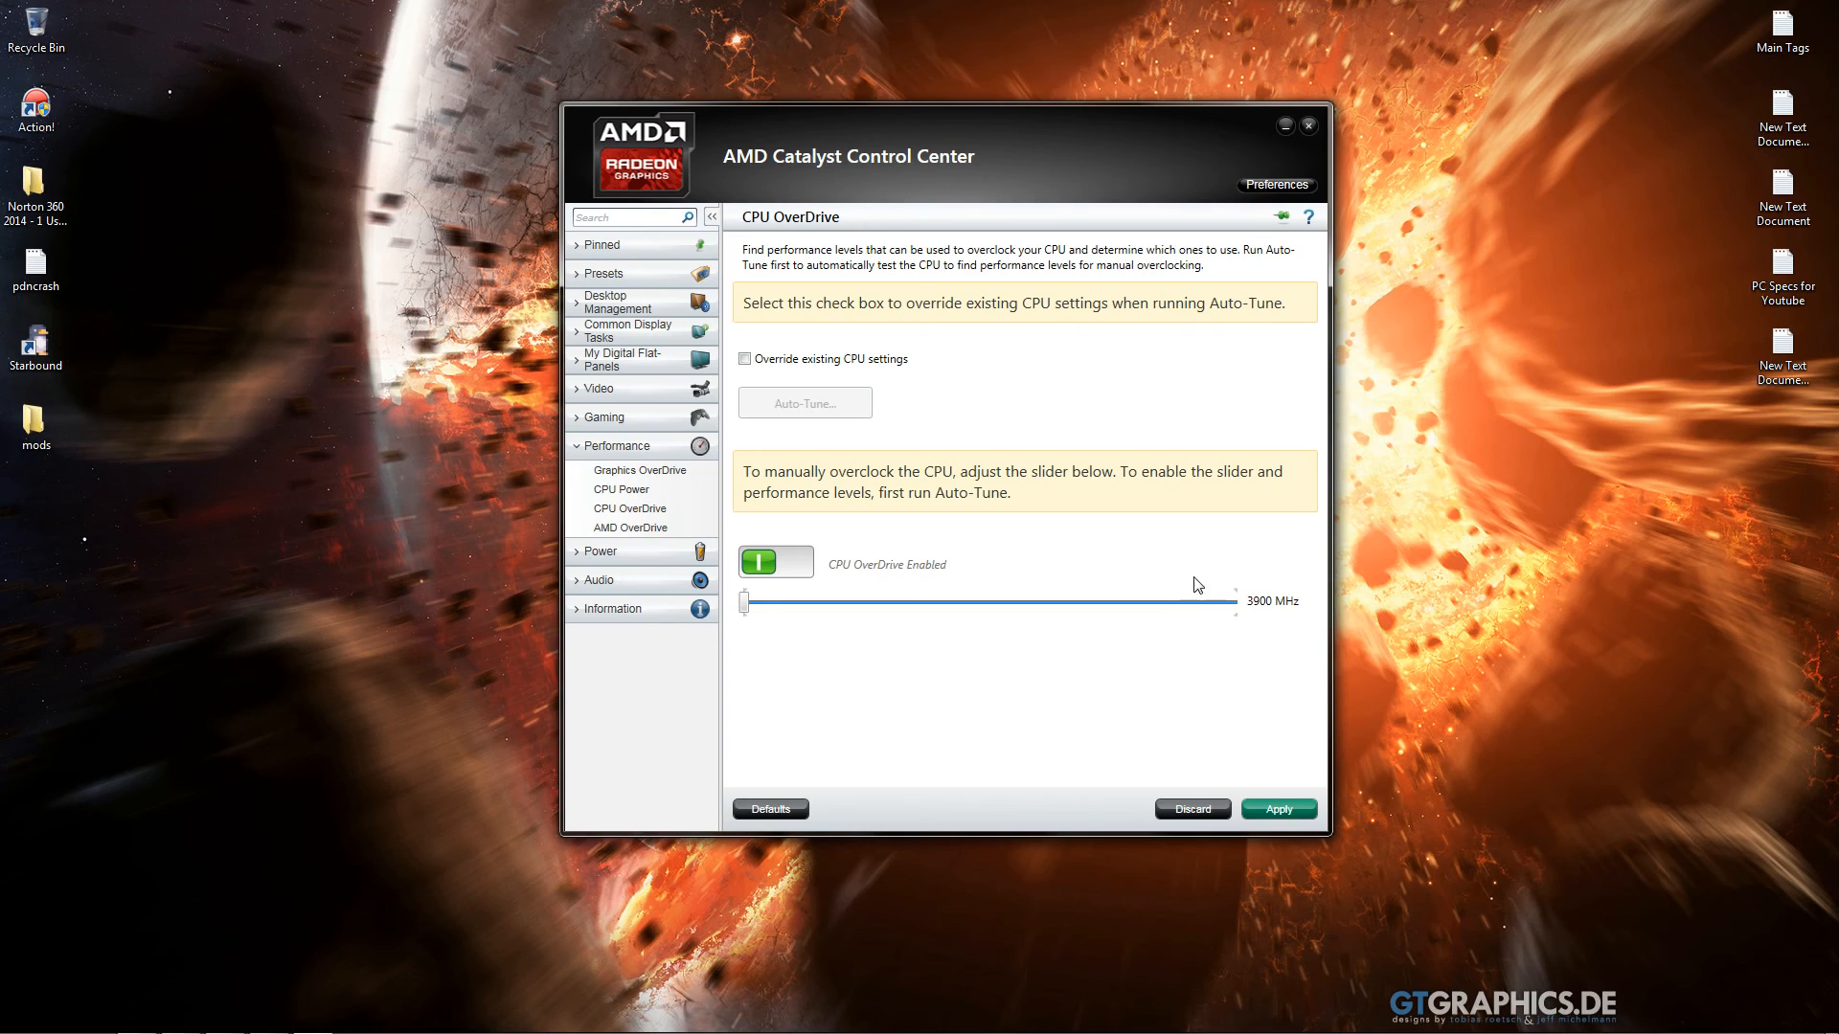
left_click_drag(744, 601, 1329, 636)
left_click_drag(1058, 185, 959, 137)
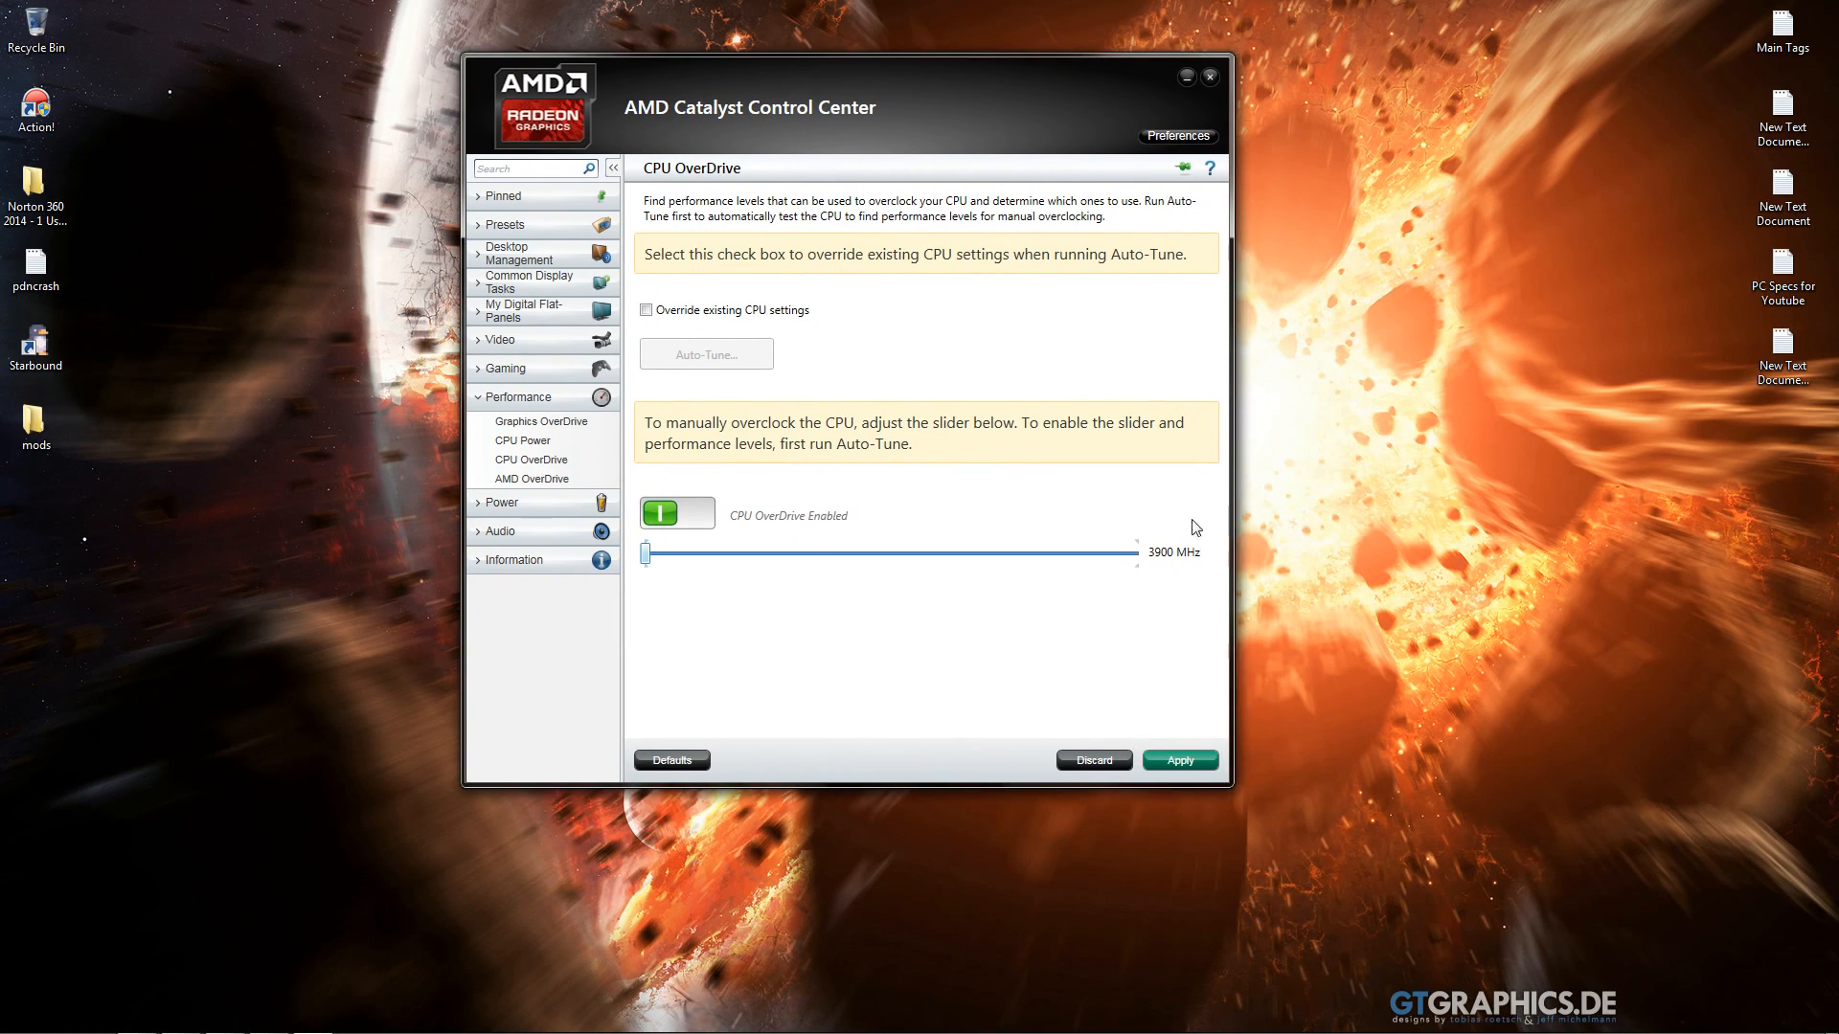